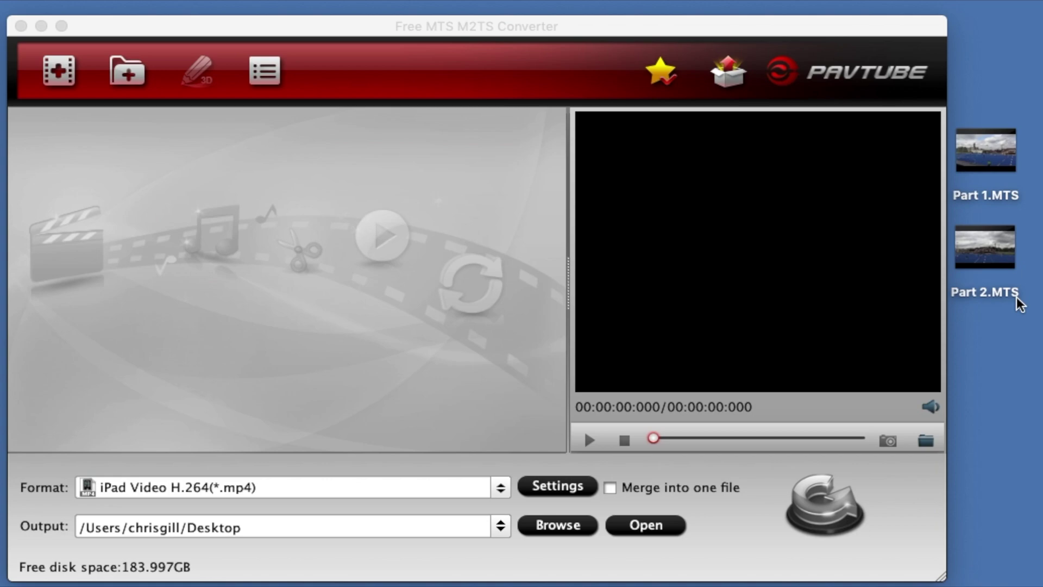
# Check Part 1.MTS file details, then drag both MTS clips into the converter and select Part 1
pyautogui.rightClick(1003, 162)
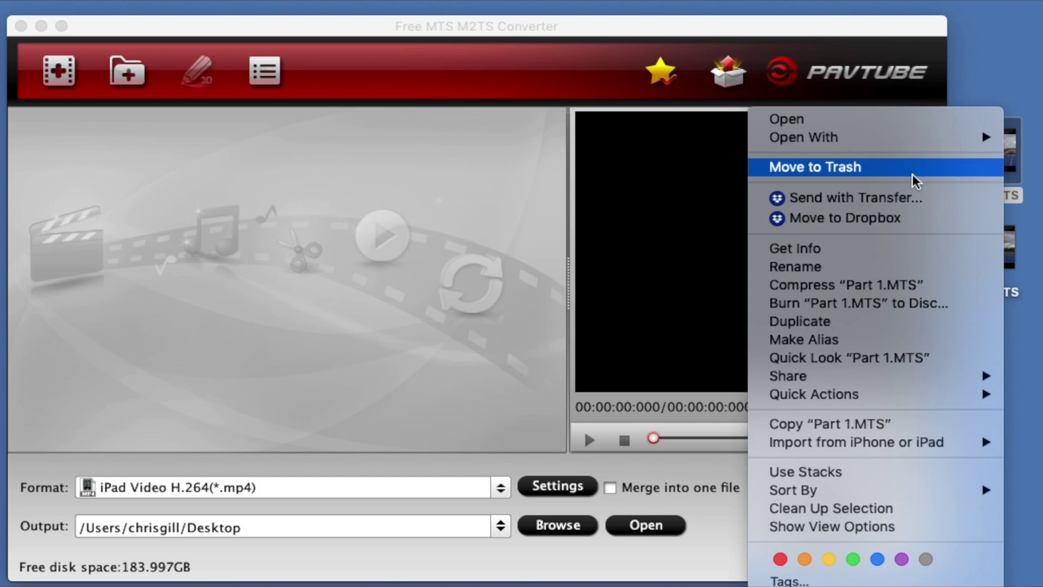
pyautogui.click(840, 248)
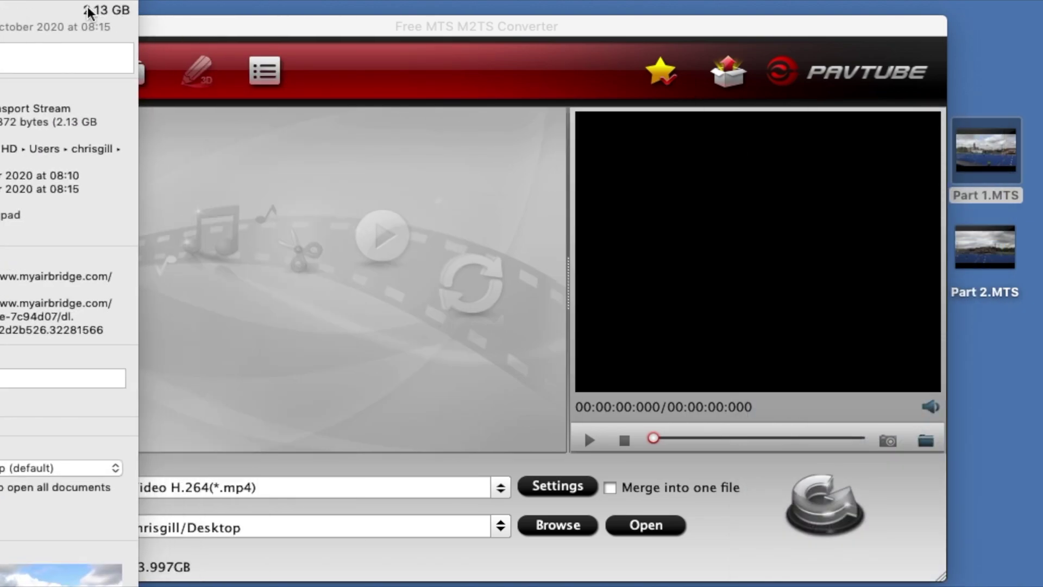
pyautogui.moveTo(65, 23)
pyautogui.mouseDown()
pyautogui.moveTo(231, 25)
pyautogui.moveTo(255, 51)
pyautogui.mouseUp()
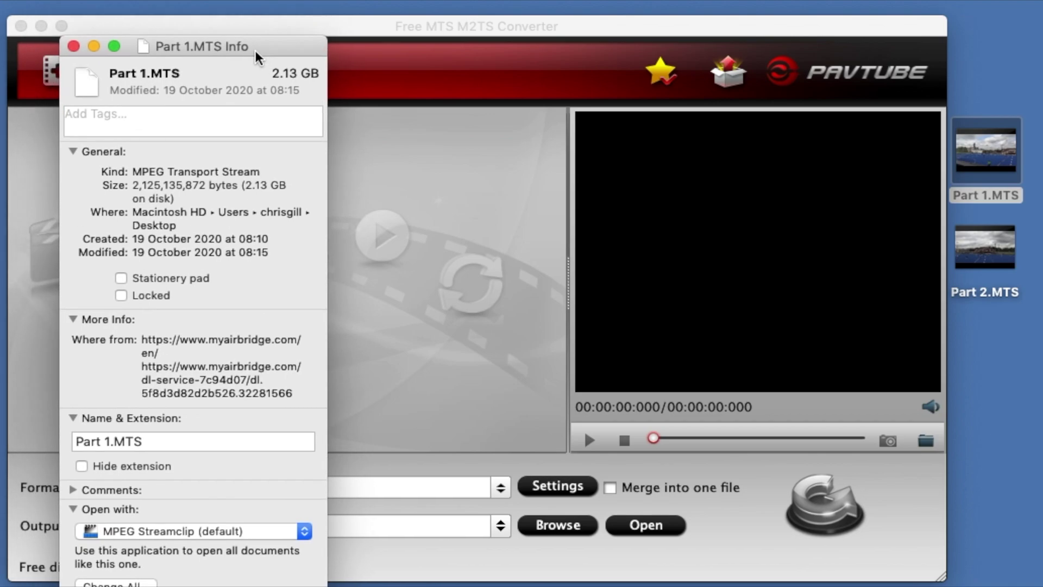
pyautogui.click(72, 46)
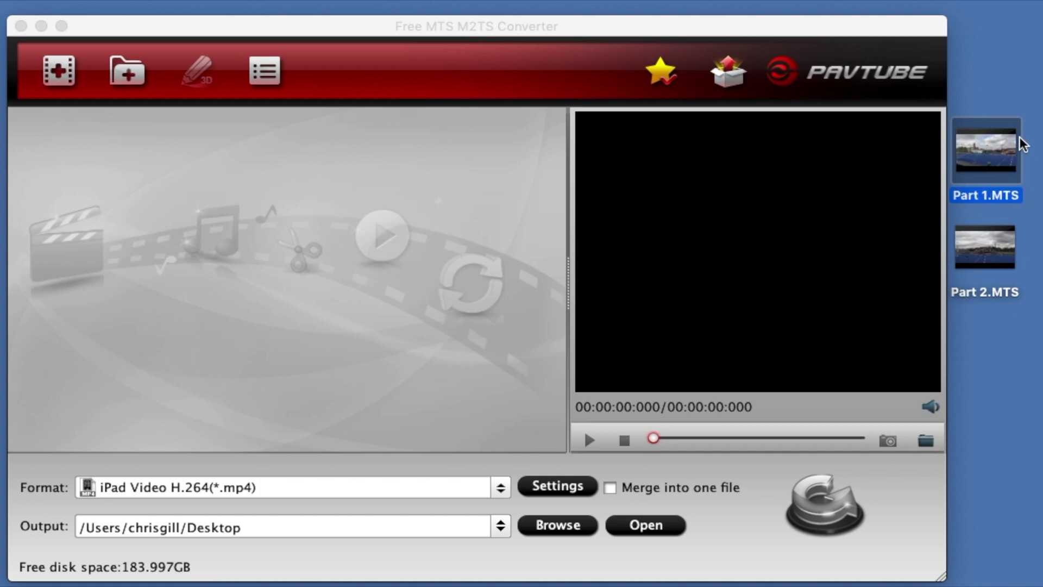
pyautogui.moveTo(984, 247)
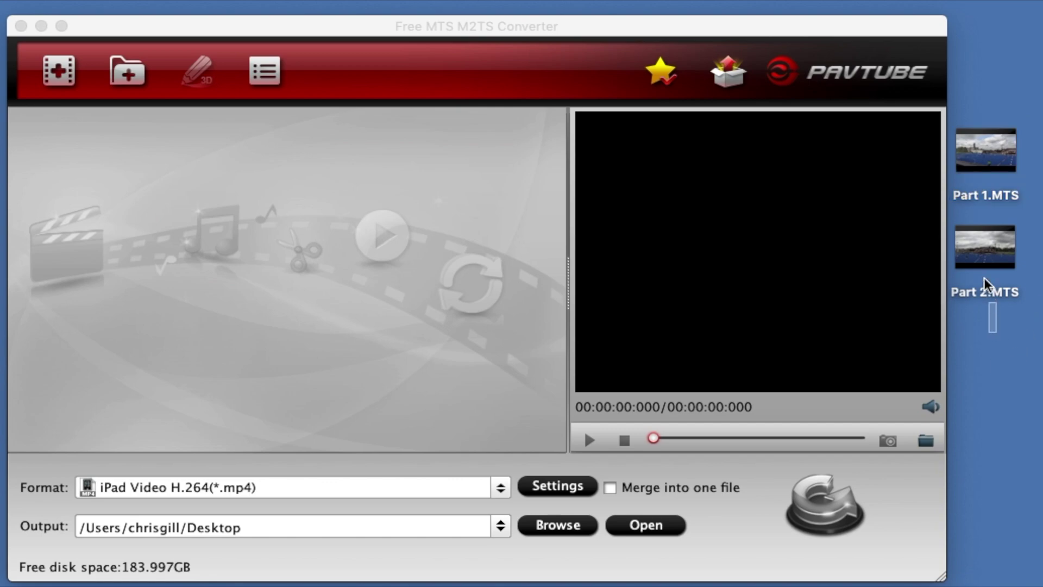
pyautogui.moveTo(997, 331)
pyautogui.mouseDown()
pyautogui.moveTo(970, 141)
pyautogui.moveTo(970, 155)
pyautogui.moveTo(297, 213)
pyautogui.mouseUp()
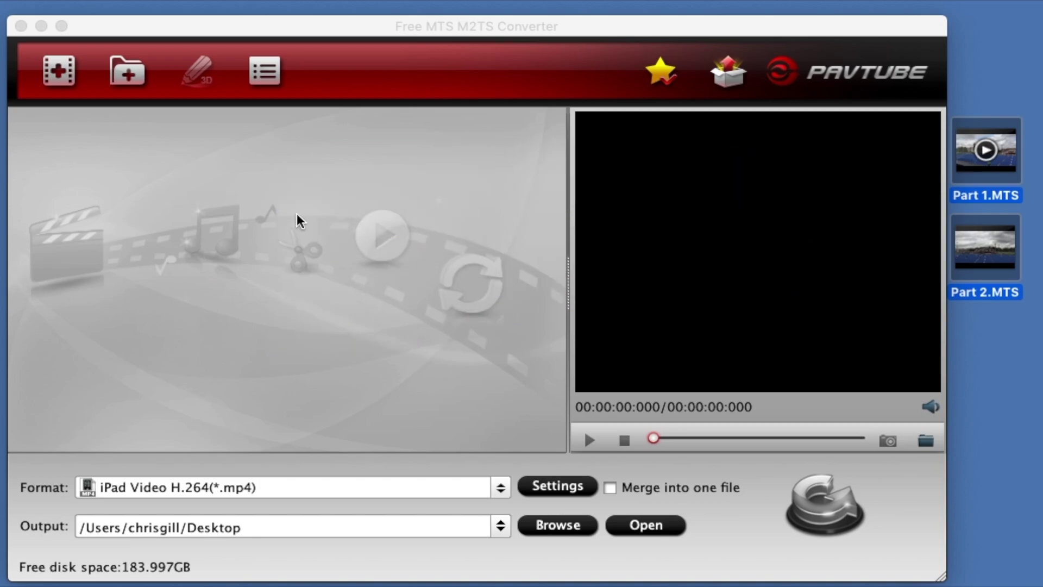
pyautogui.click(123, 163)
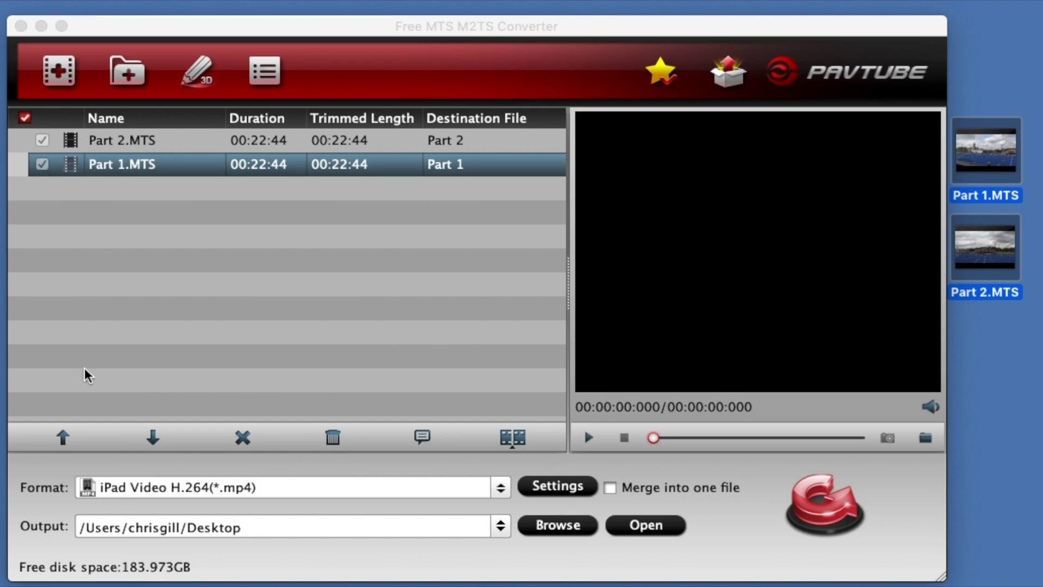
# Move Part 1.MTS above Part 2.MTS in the file list
pyautogui.click(63, 433)
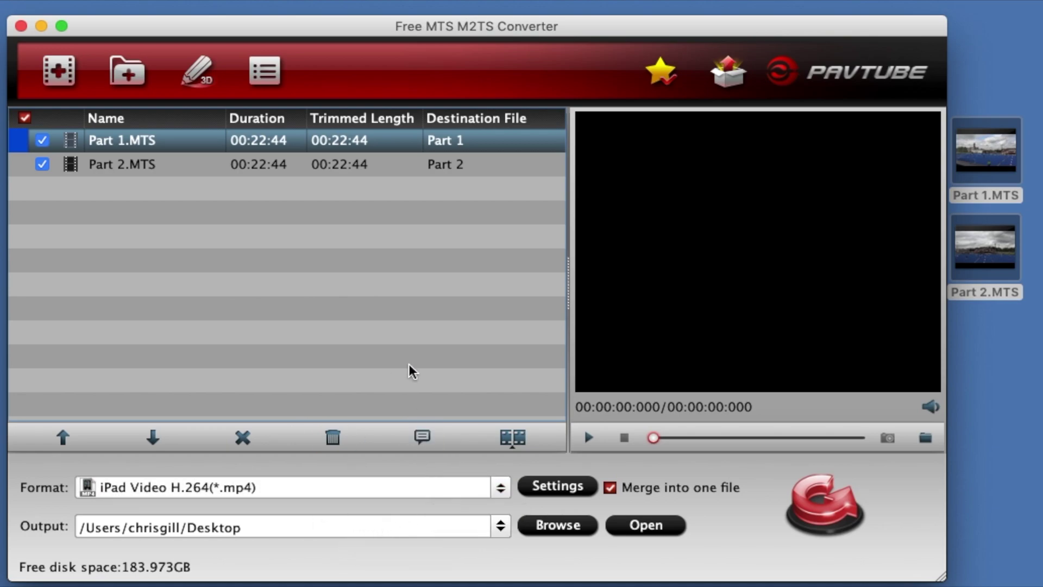
# Start converting the merged clips into Part 1.mp4 for iPad
pyautogui.click(829, 504)
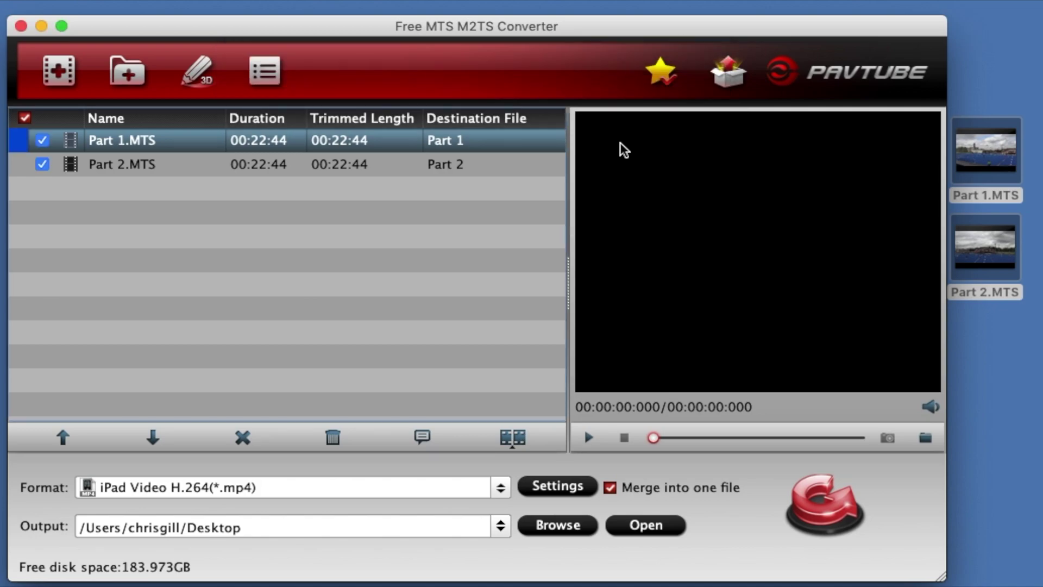